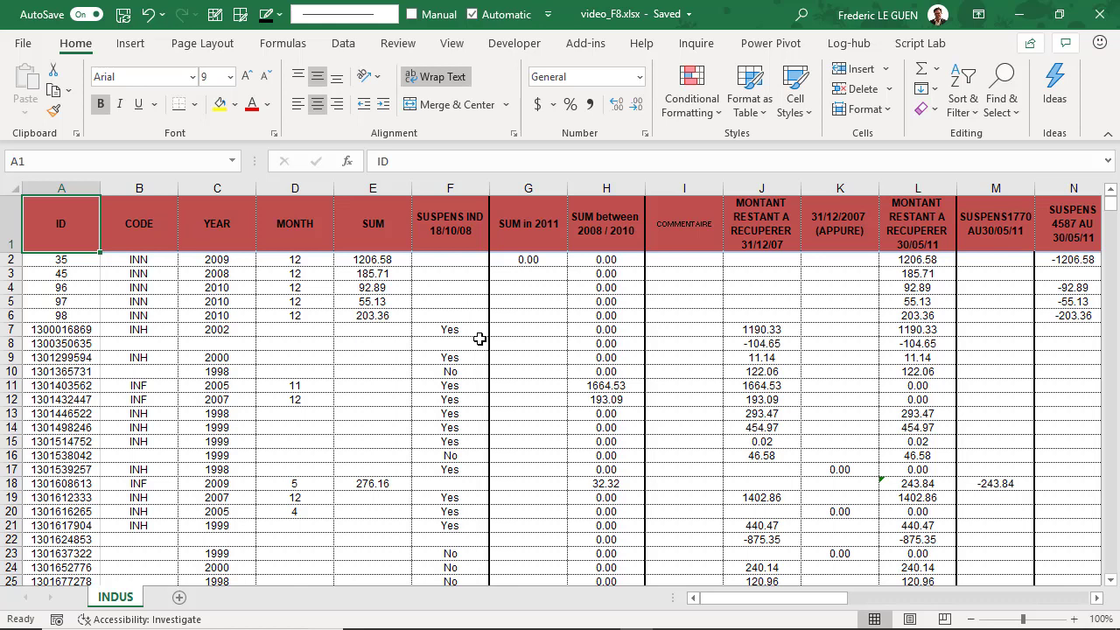
Step: Jump to the last filled ID row and back, and step through the filled blocks of the SUSPENS IND column down to F23
key(ctrl+Down)
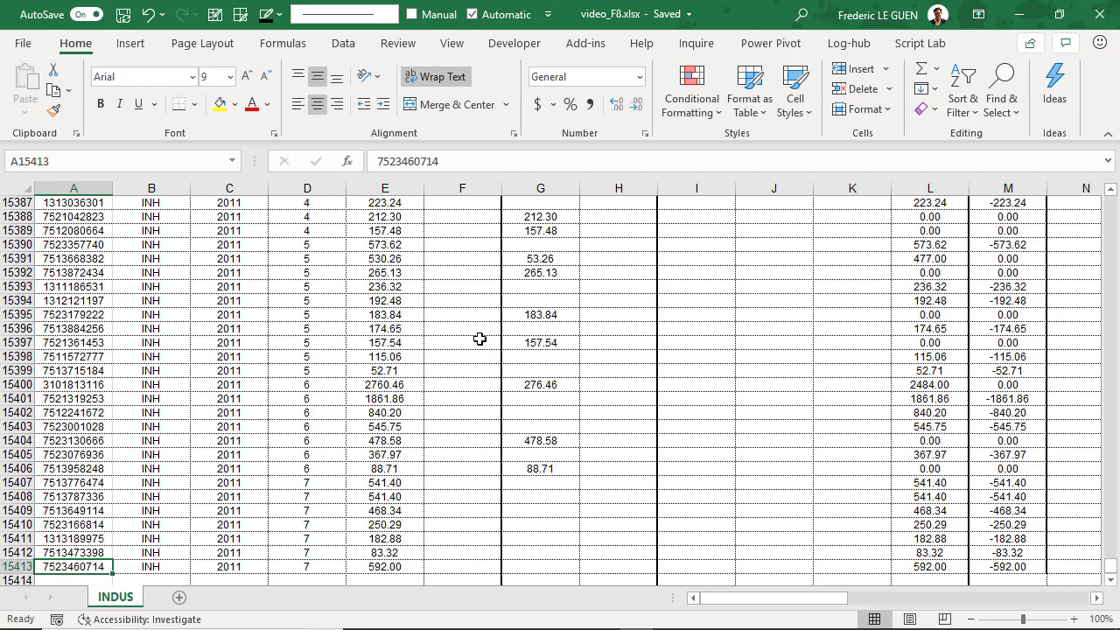
key(ctrl+Up)
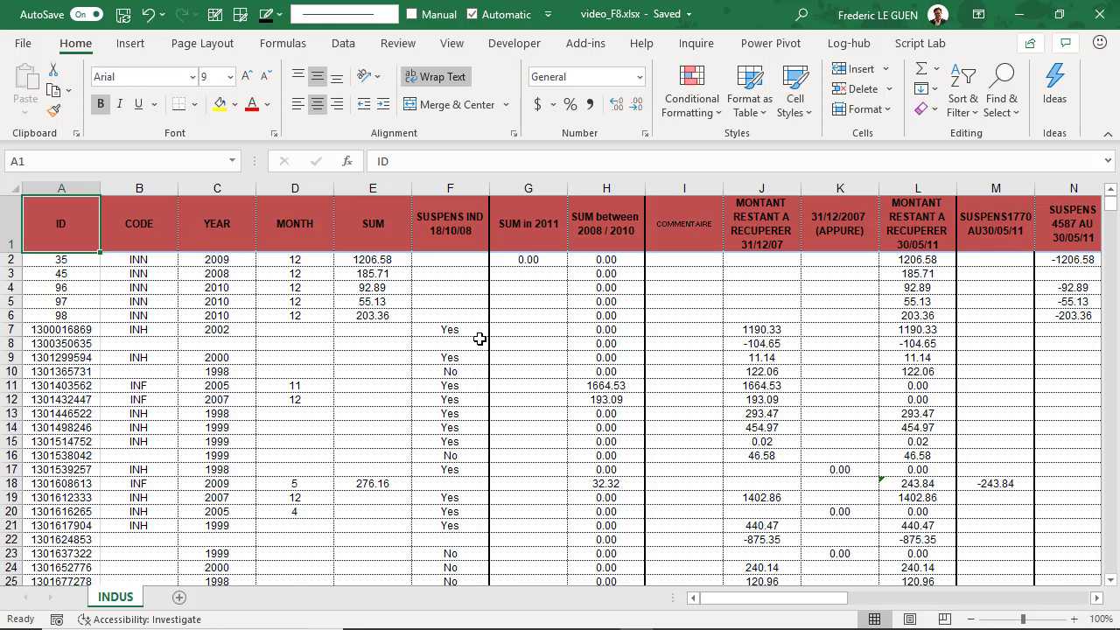
click(457, 235)
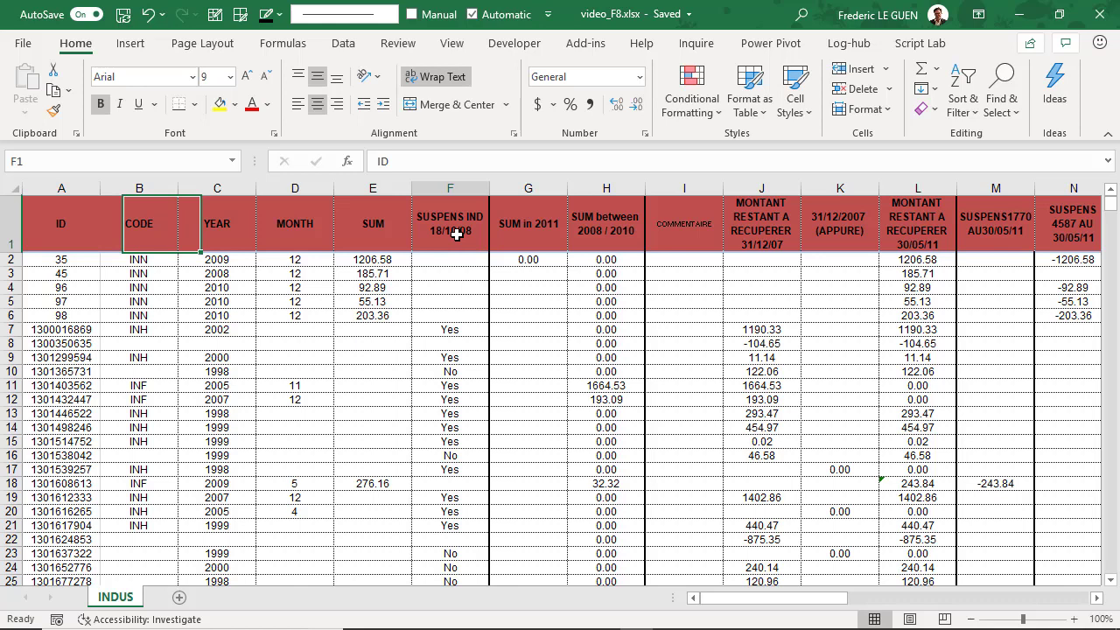
key(ctrl+Down)
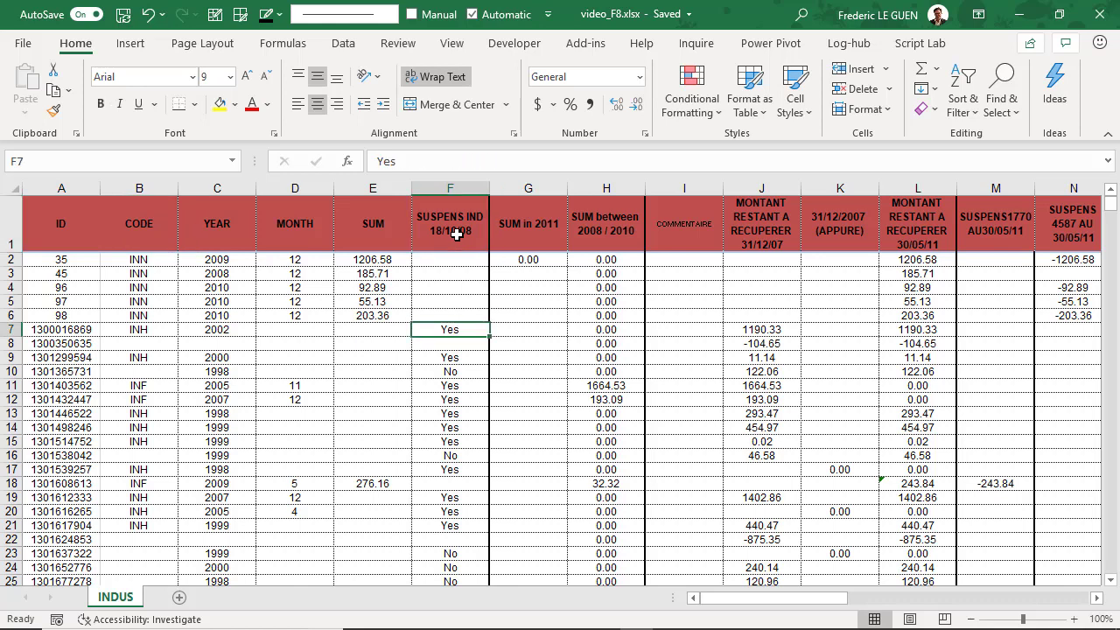
key(ctrl+Down)
key(ctrl+Down)
key(ctrl+Down)
key(ctrl+Down)
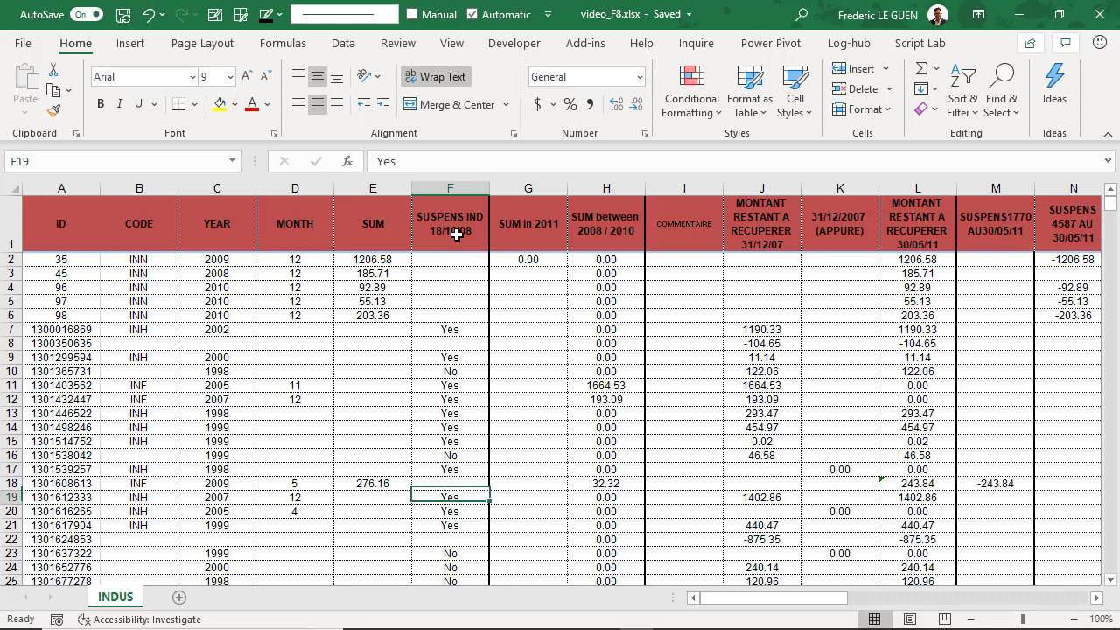
key(ctrl+Down)
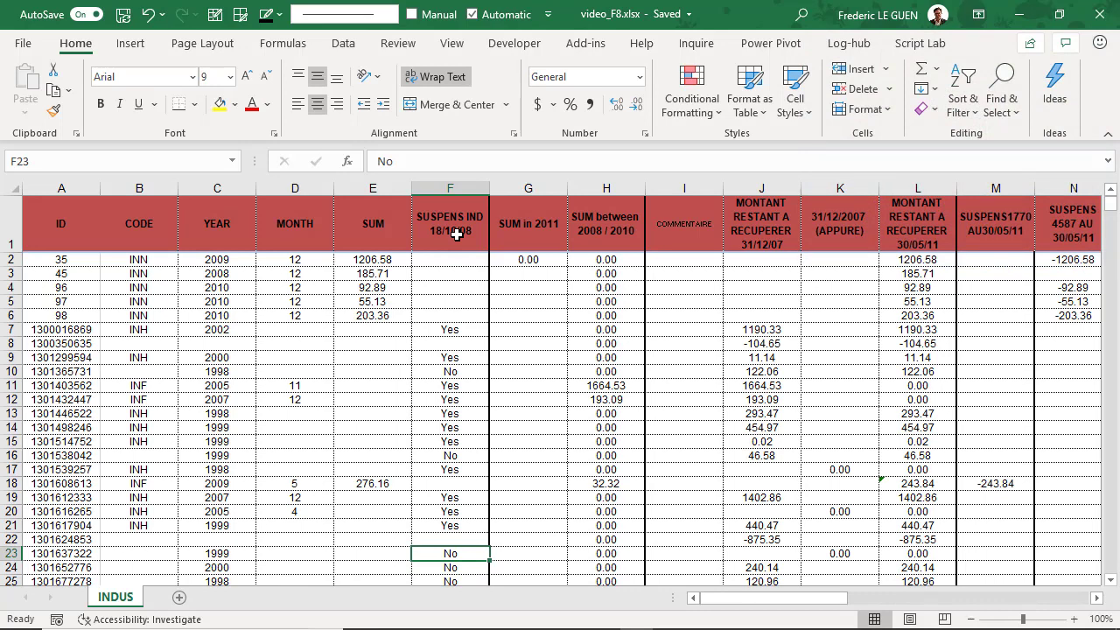
Step: Use Go To to jump to cell B1 and from there to cell C12
key(F5)
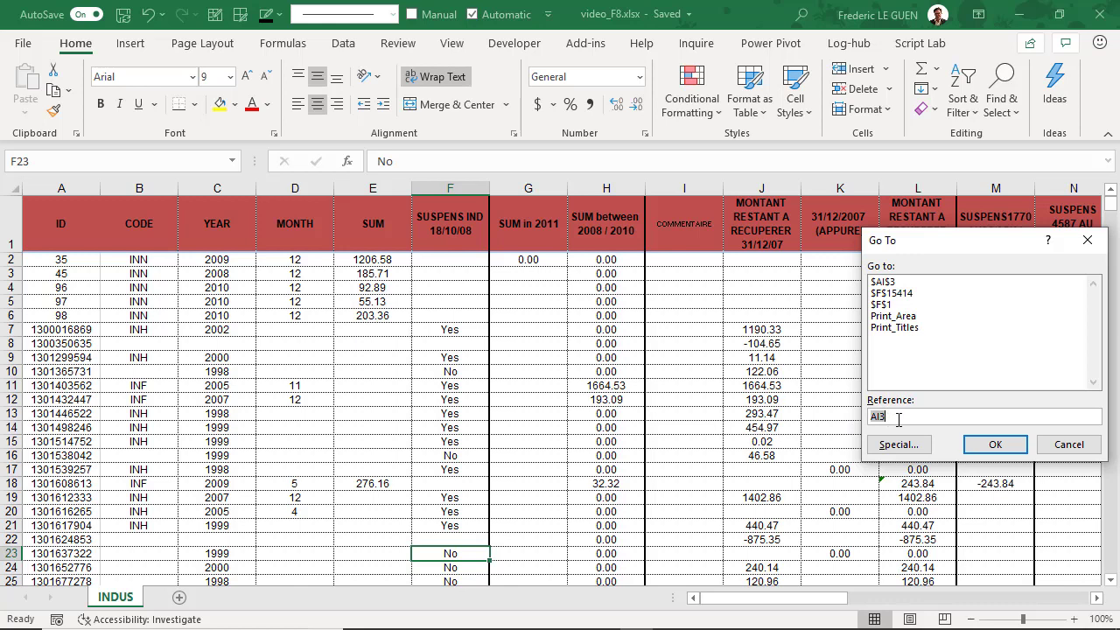
text(B1)
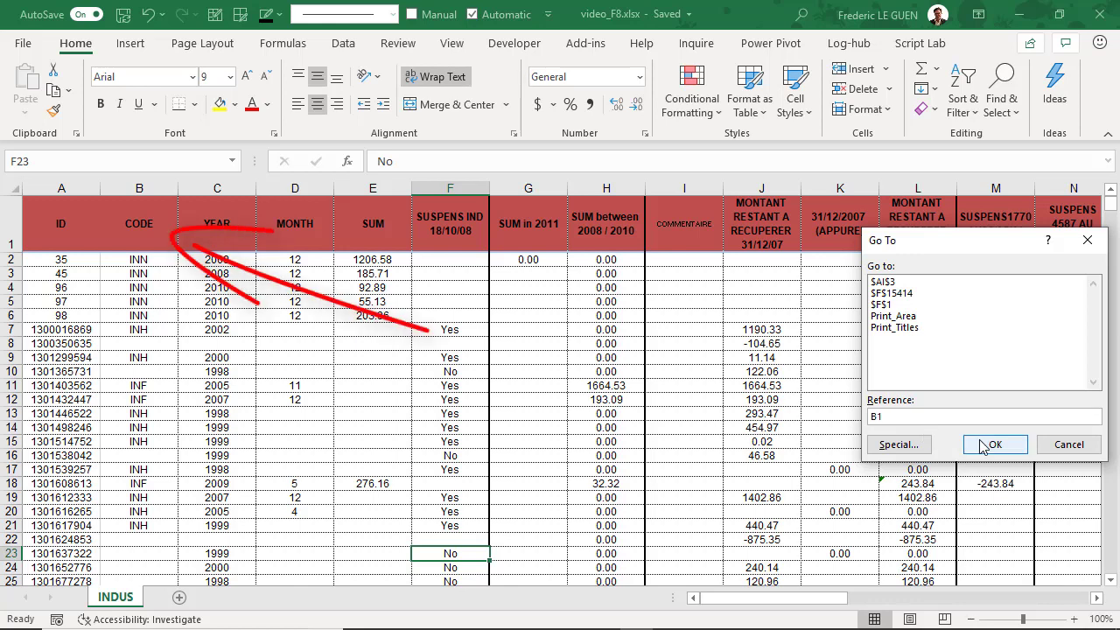
click(994, 445)
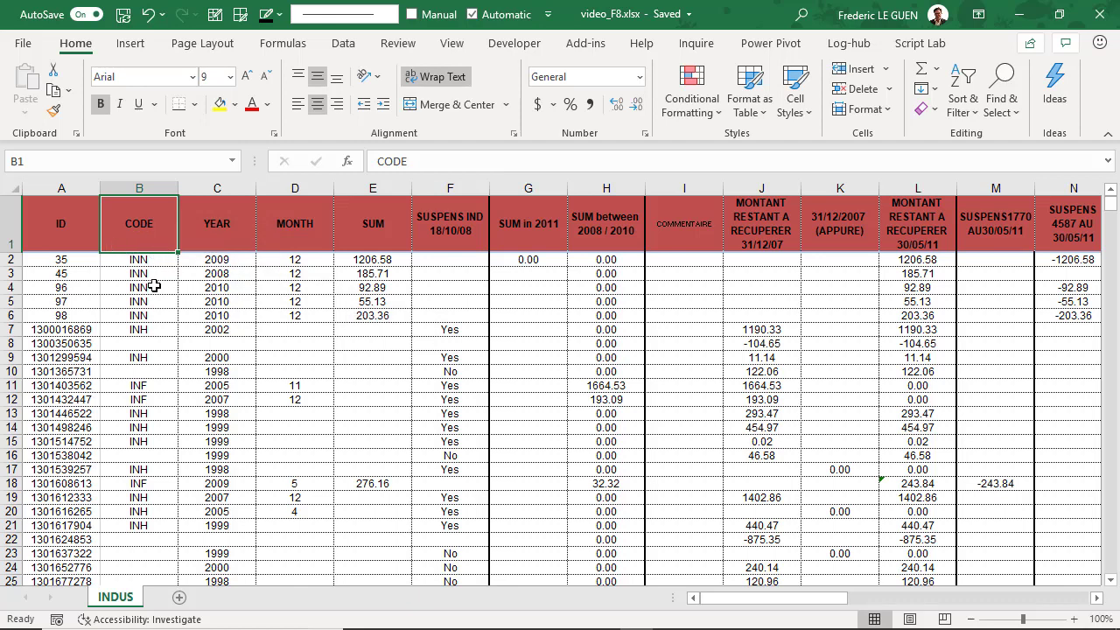
key(F5)
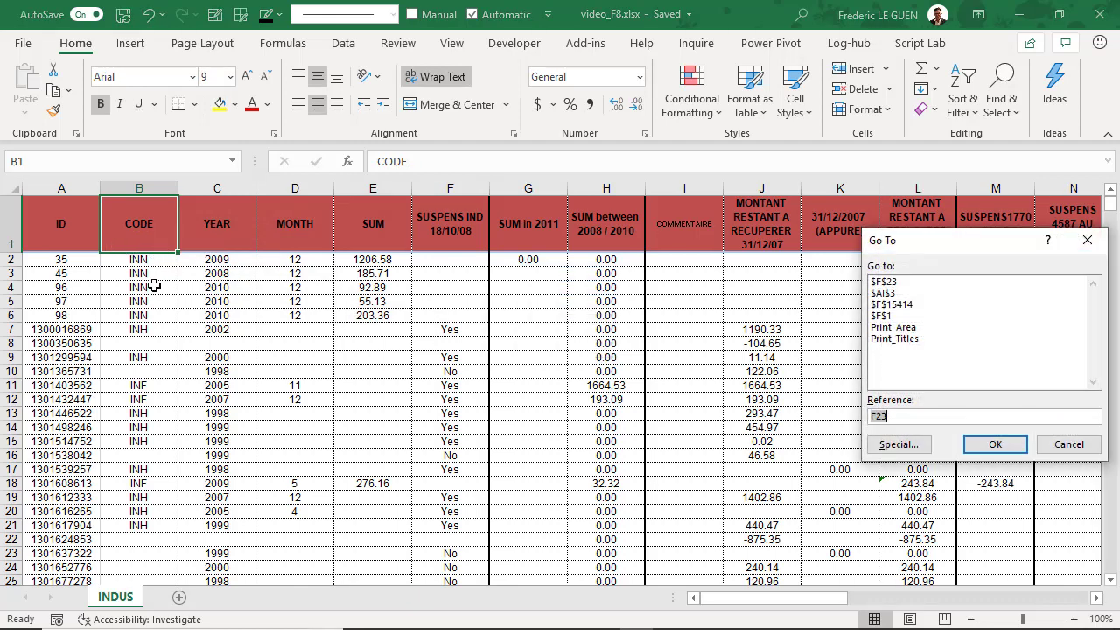
text(C12)
key(Return)
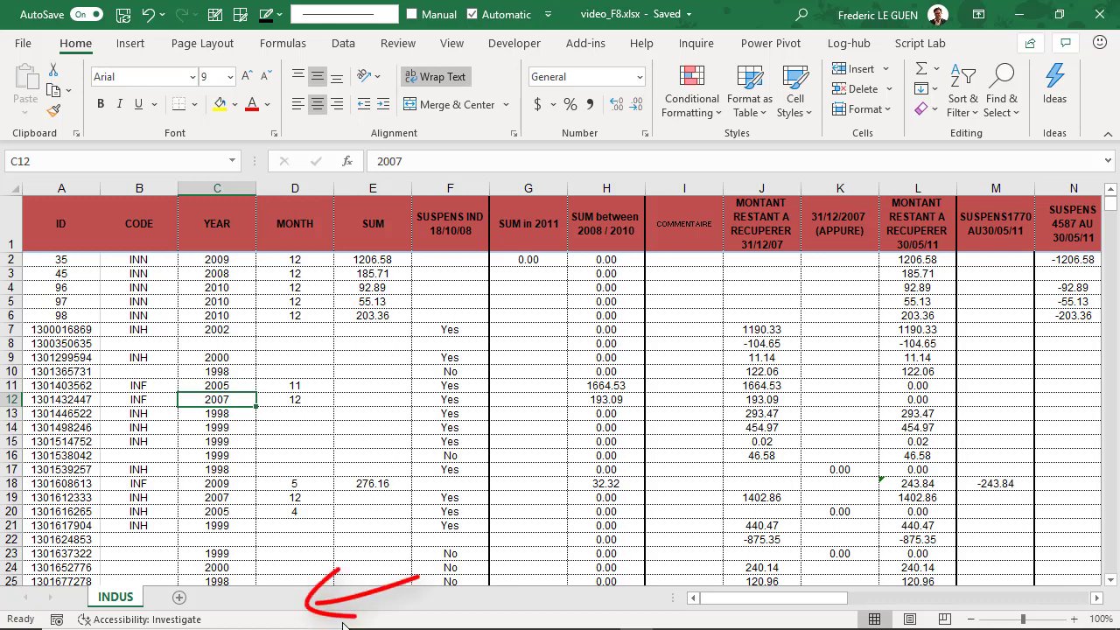
Step: With Extend Selection anchored at C12, stretch the selection to F7, E21, C2 and finally C21, and switch the mode off
key(F8)
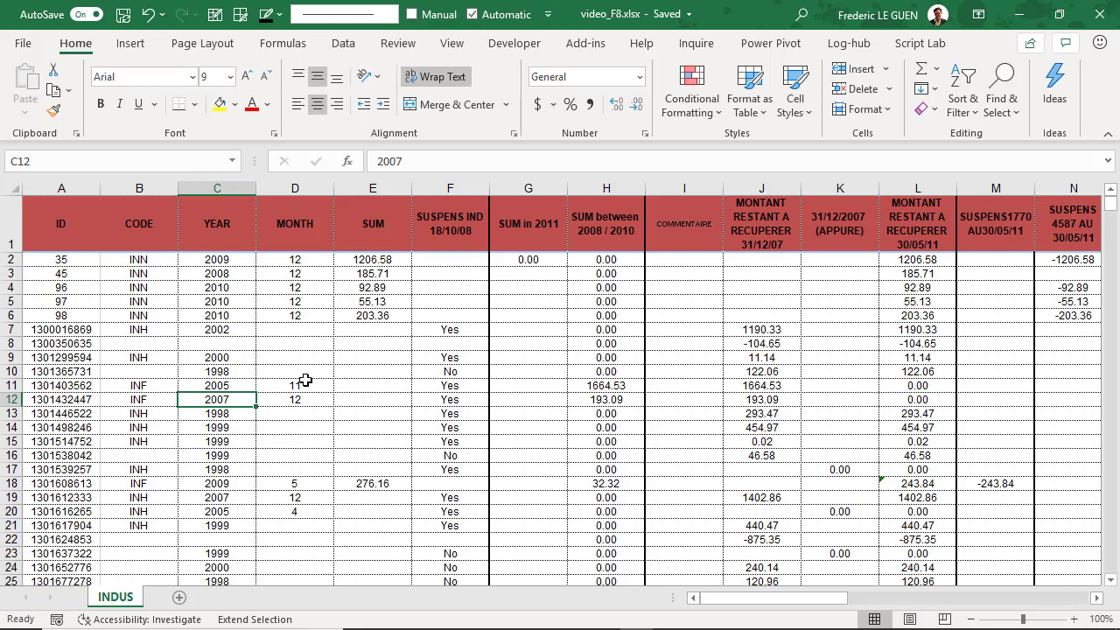
click(456, 329)
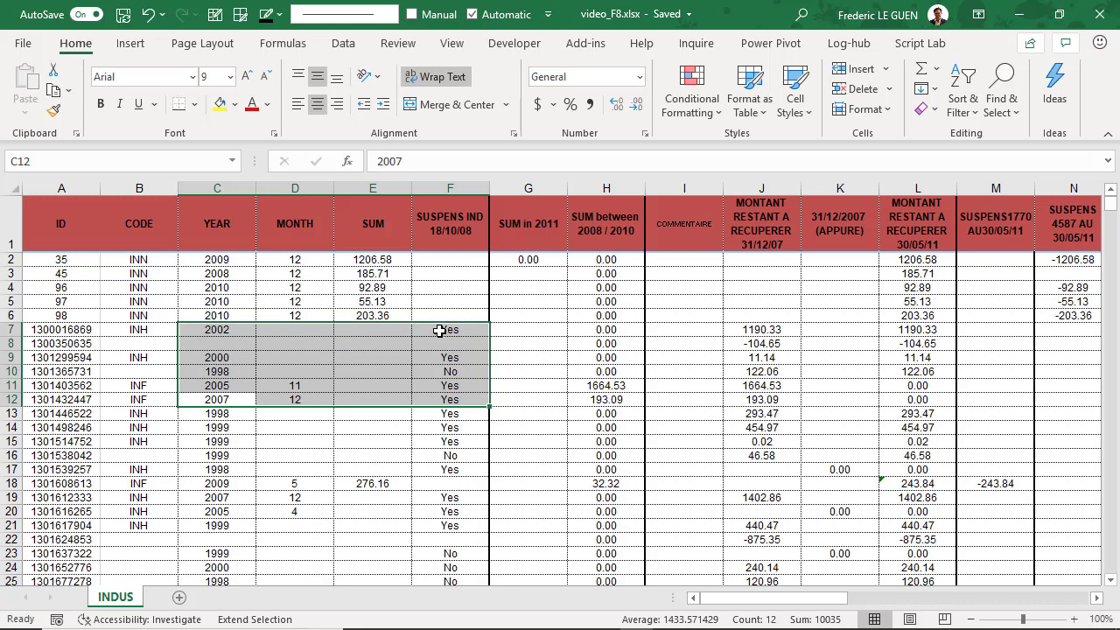
click(360, 528)
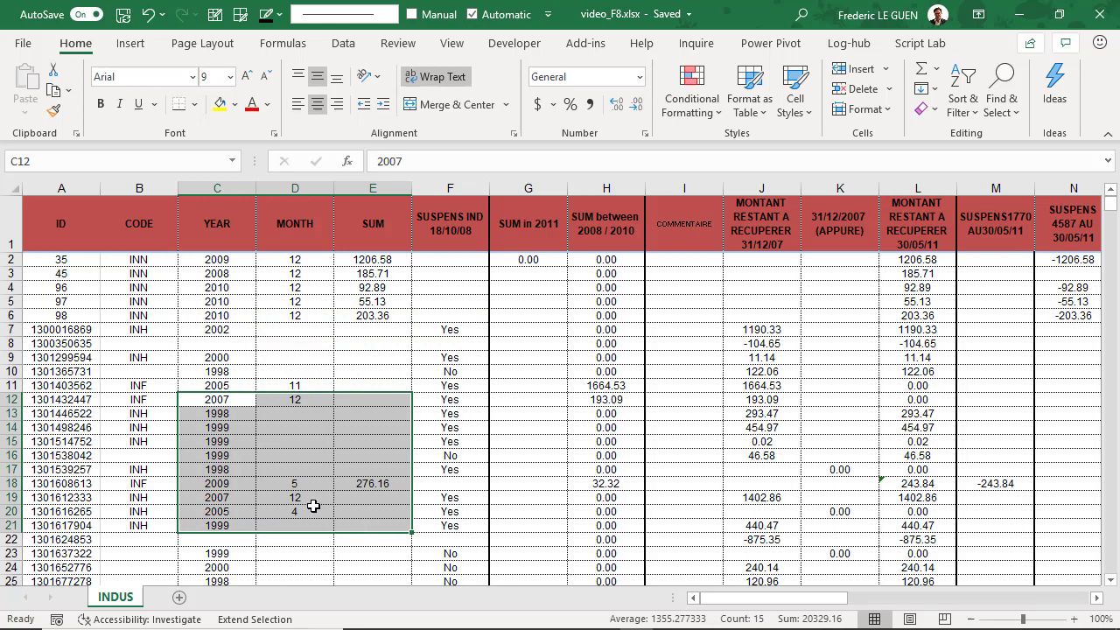
click(220, 260)
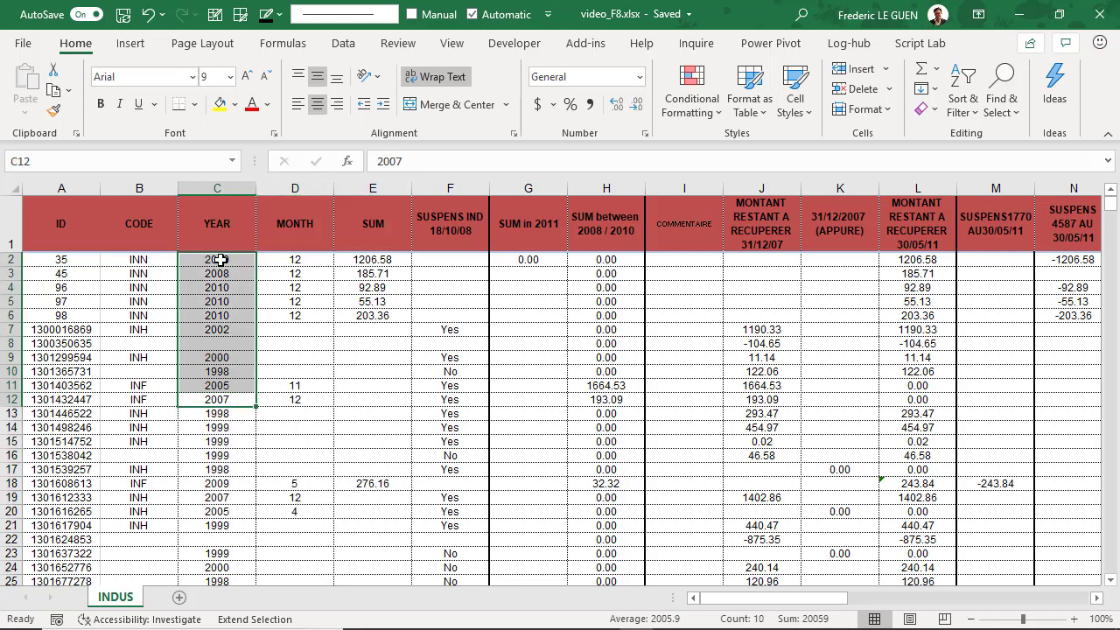
click(210, 527)
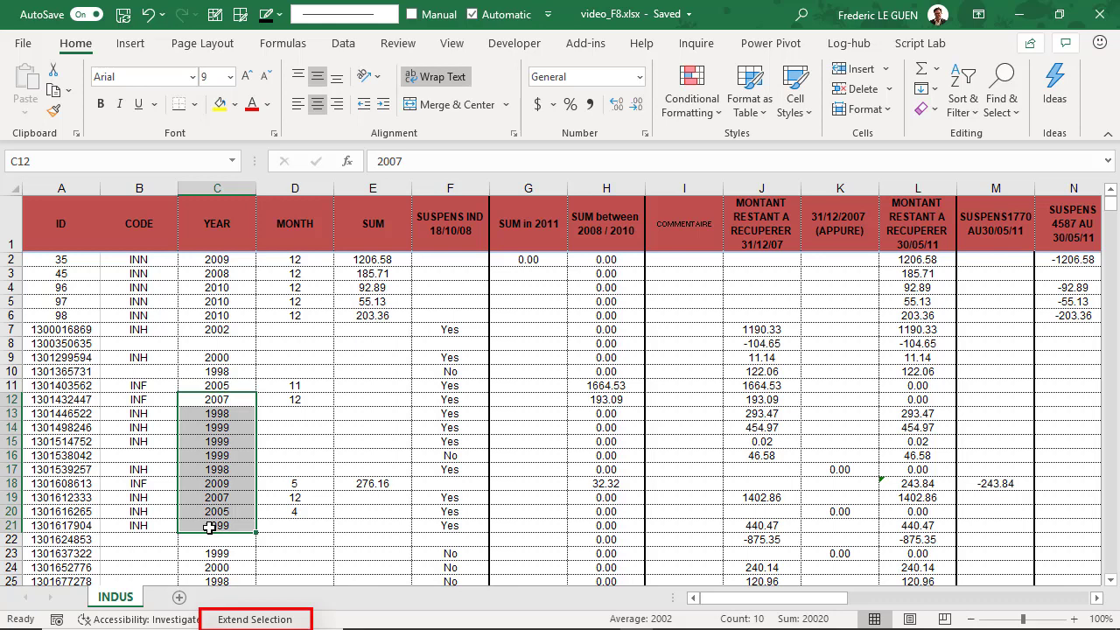
key(F8)
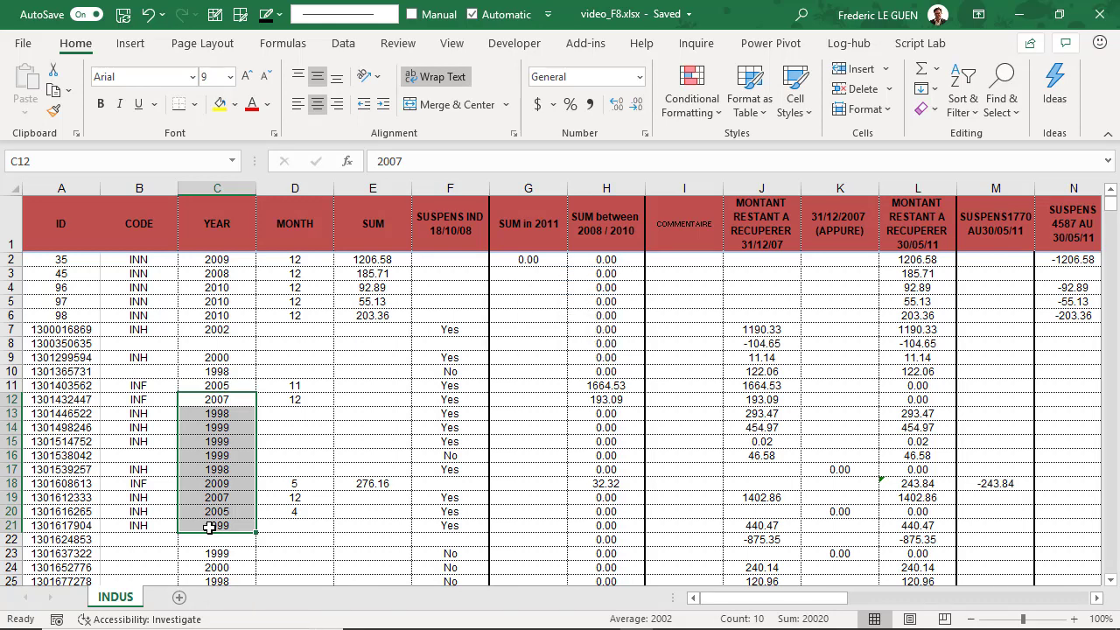
Step: Start a COUNTIF formula in F15414, the first empty row beneath the data in the SUSPENS IND column
key(Home)
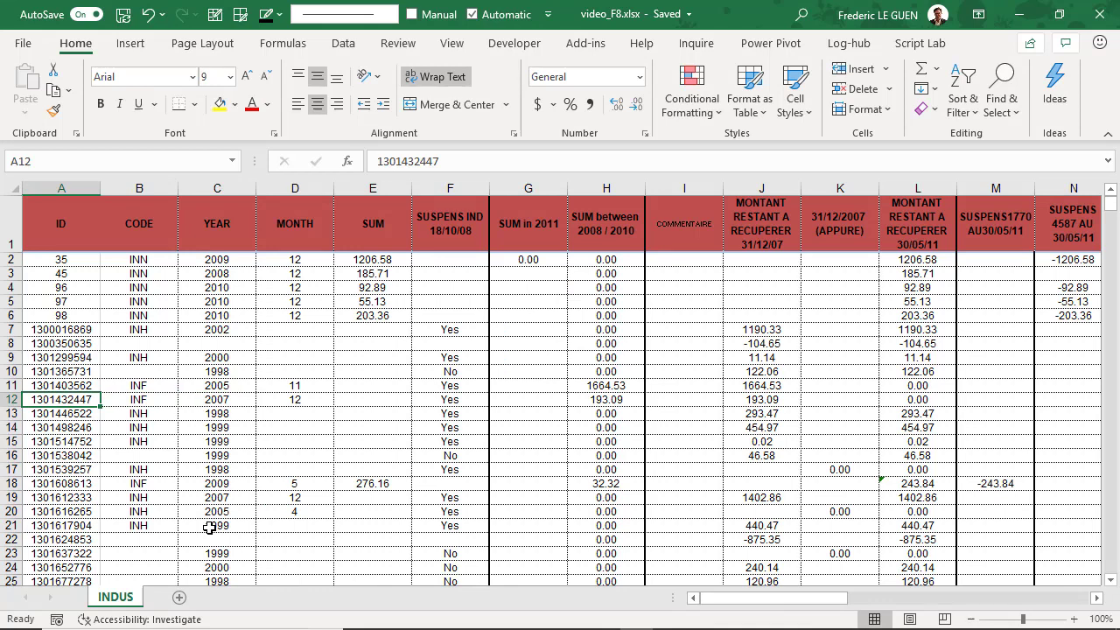
key(ctrl+Down)
key(Down)
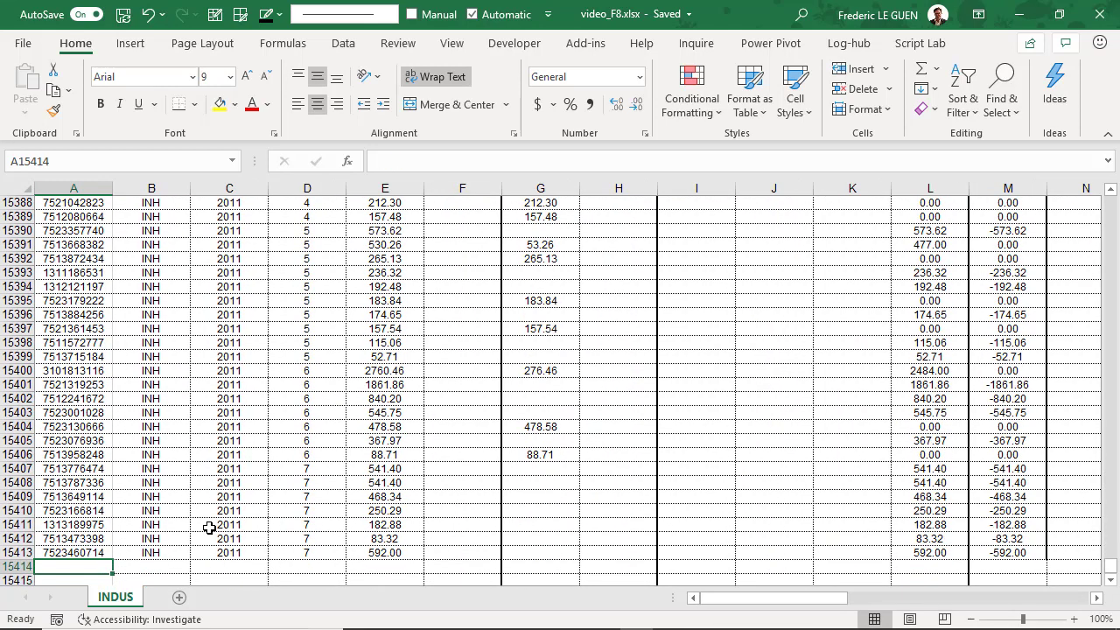
key(Right)
key(Right)
key(Right)
key(Right)
key(Right)
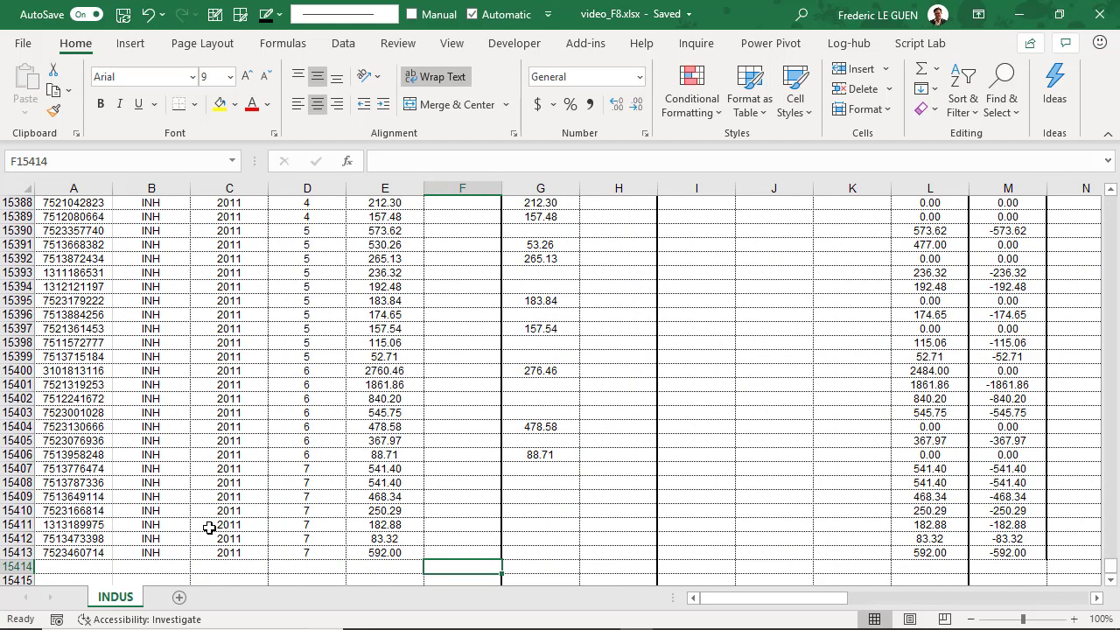
text(=)
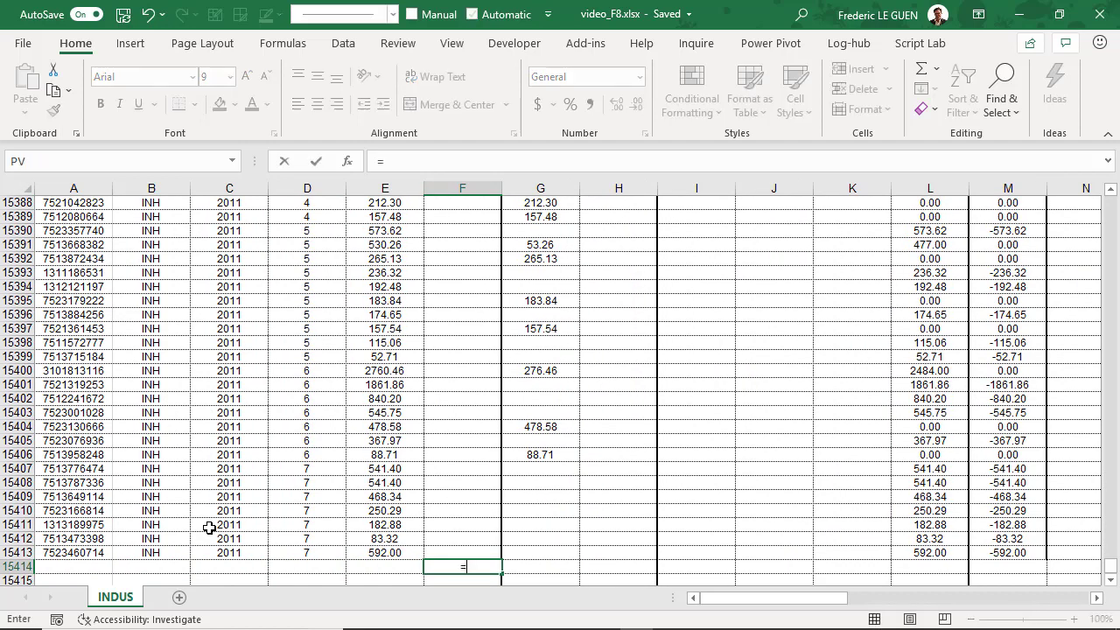
text(countif()
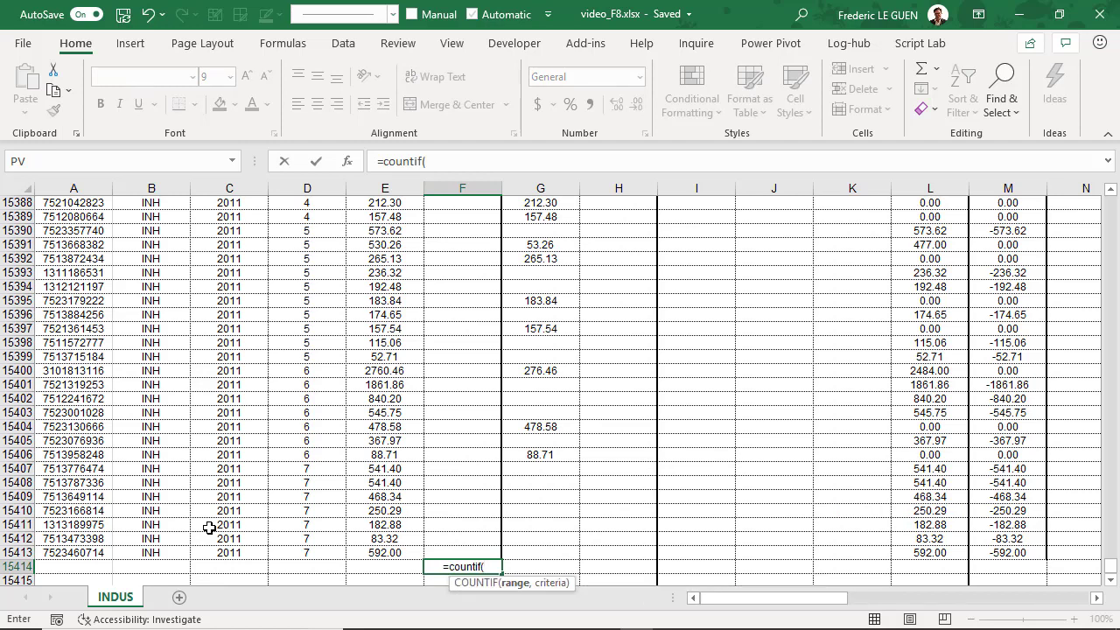
Step: Set the COUNTIF range to F2:F15413 by extending the selection from F15413 with Go To F2
key(Up)
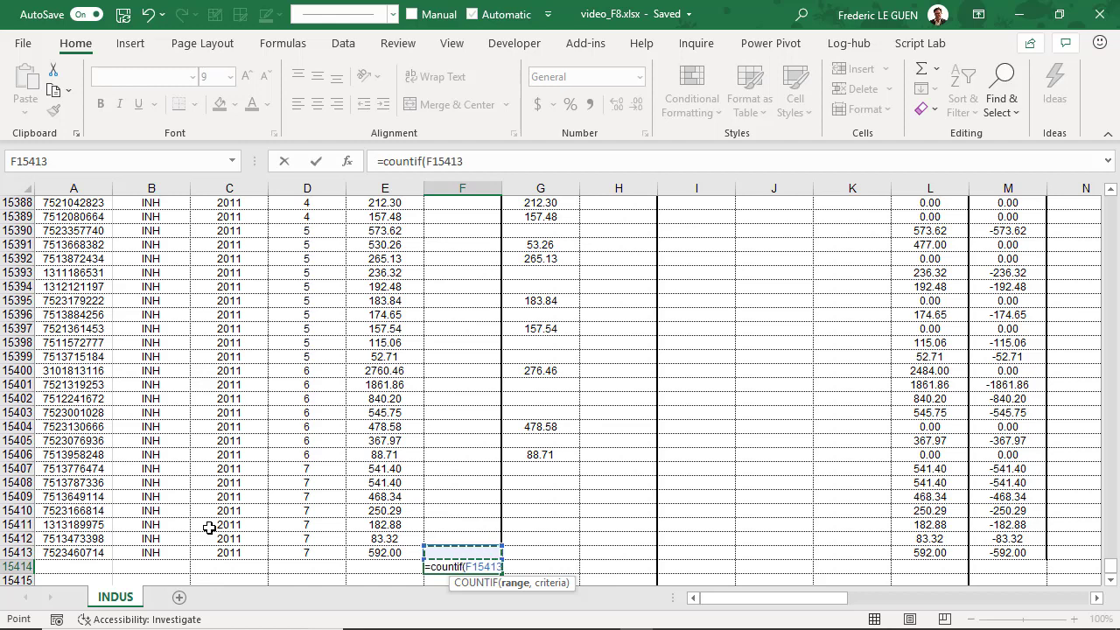
key(F8)
key(F5)
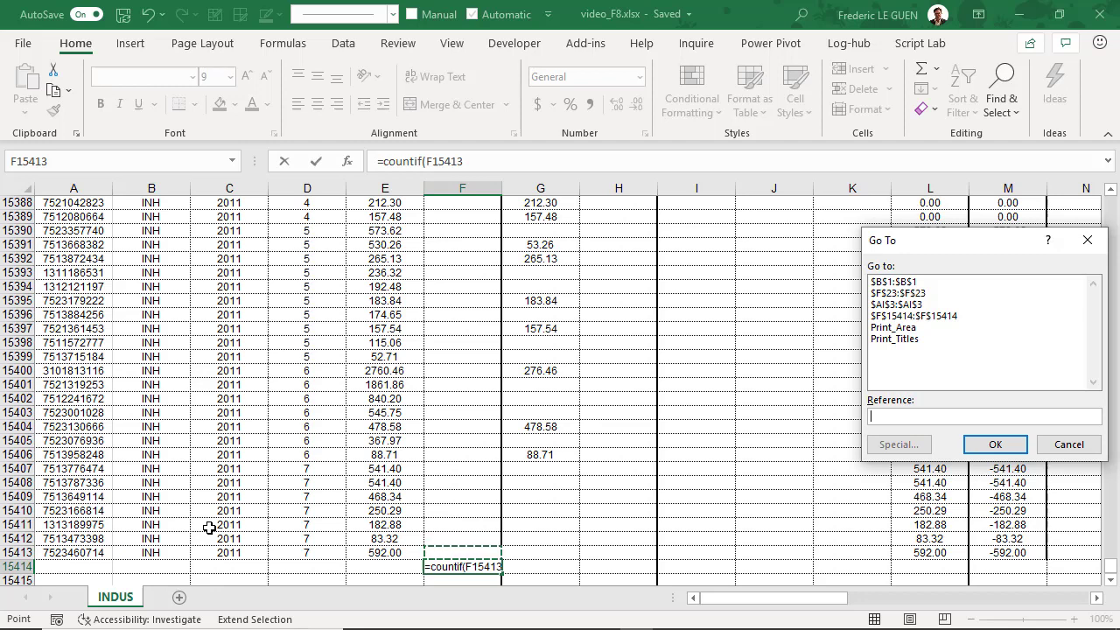
text(F2)
key(Return)
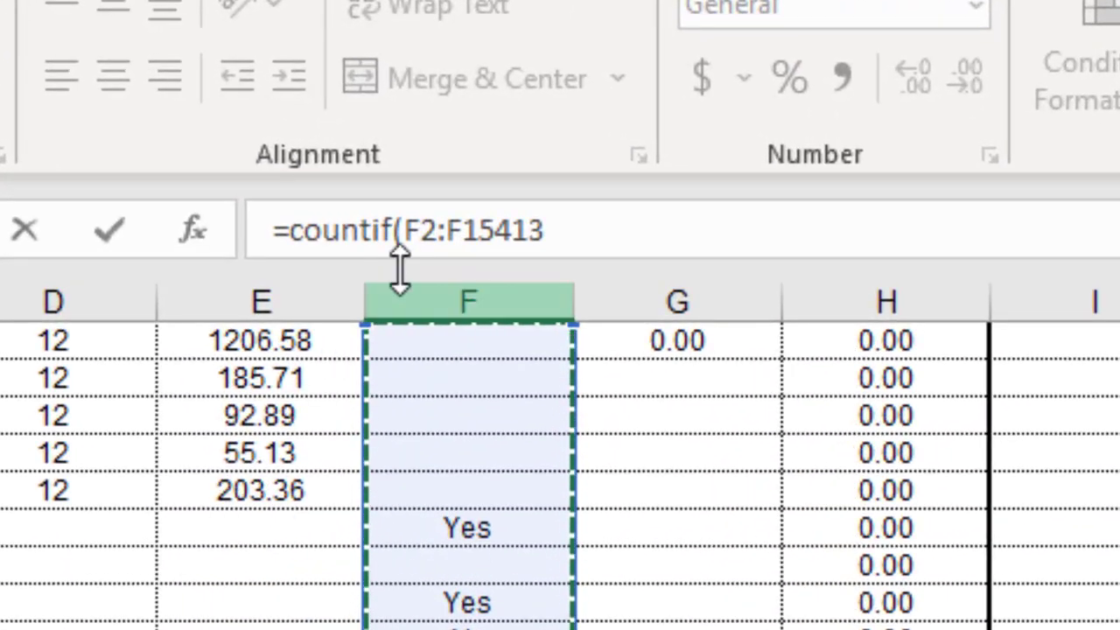
Step: Add "Yes" as the COUNTIF criterion, close the parenthesis and enter the formula
click(594, 236)
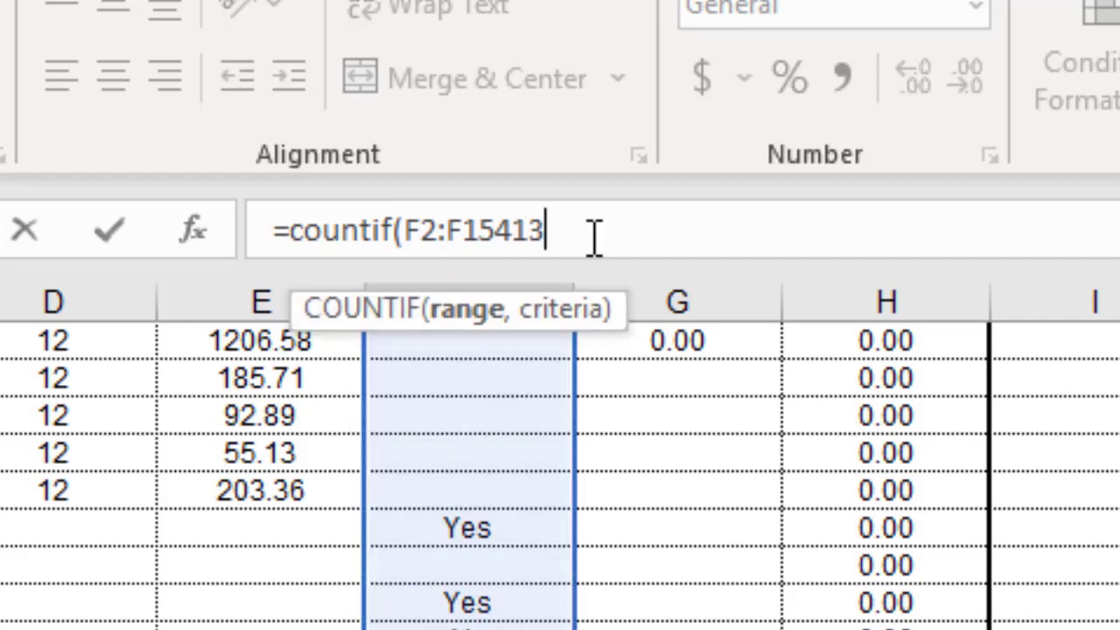
text(,"Yes)
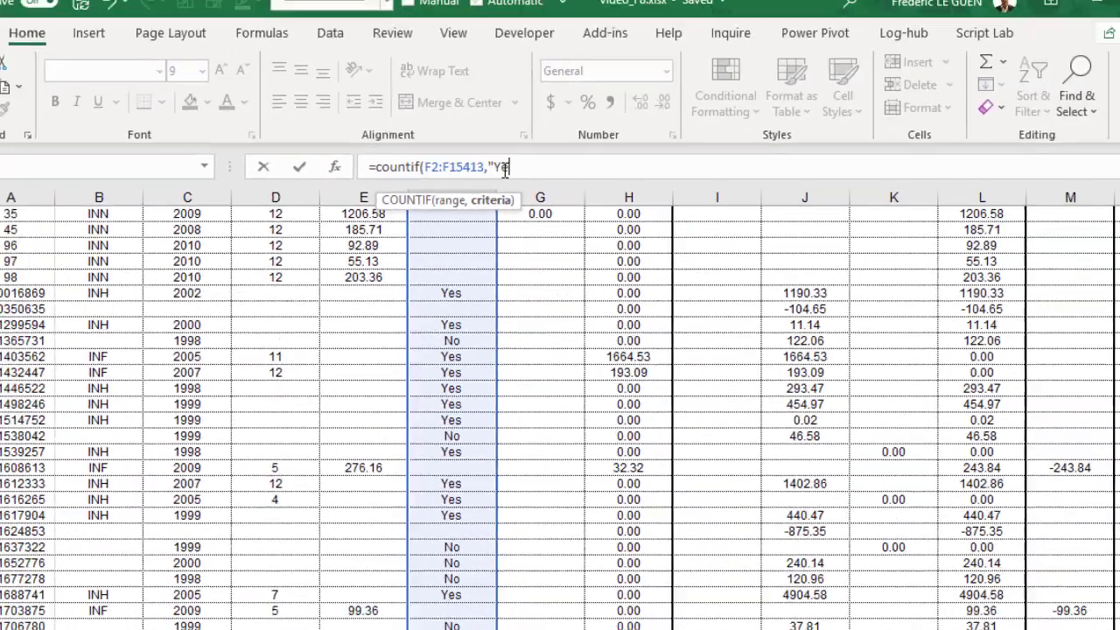
text("))
key(Return)
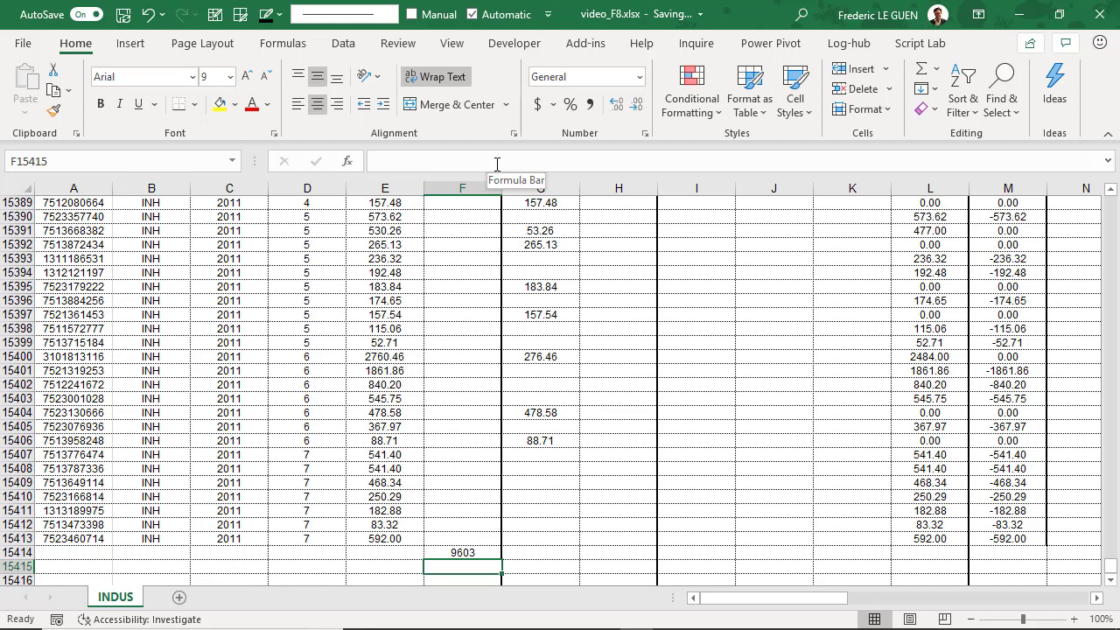
Step: Start a COUNTA formula in AI3, in the first empty column after the table's last header
key(ctrl+Home)
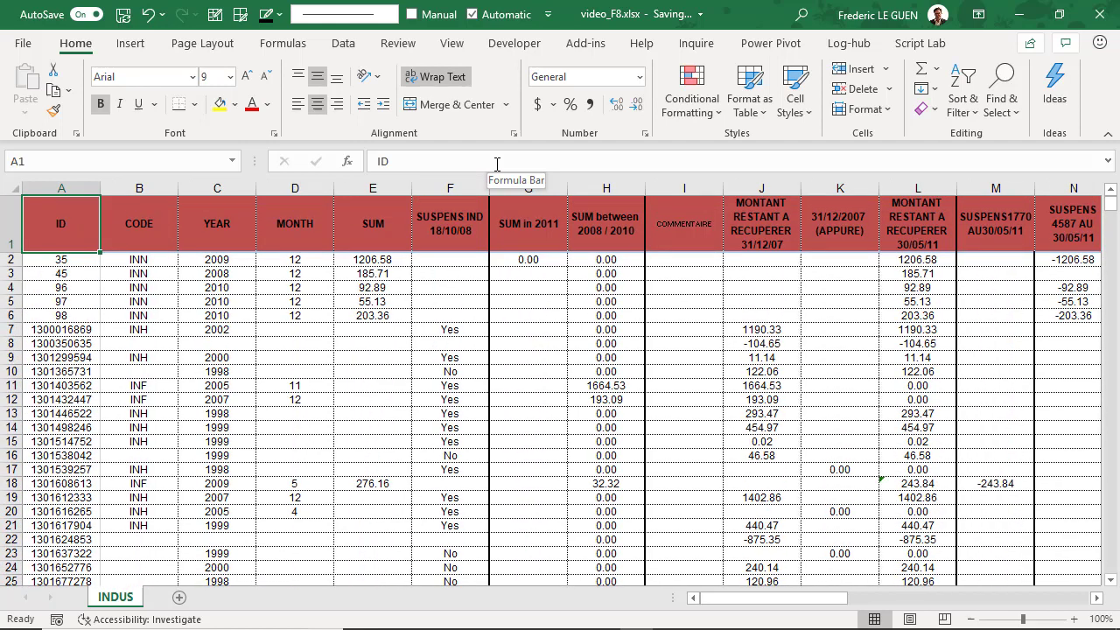
key(ctrl+Right)
key(Right)
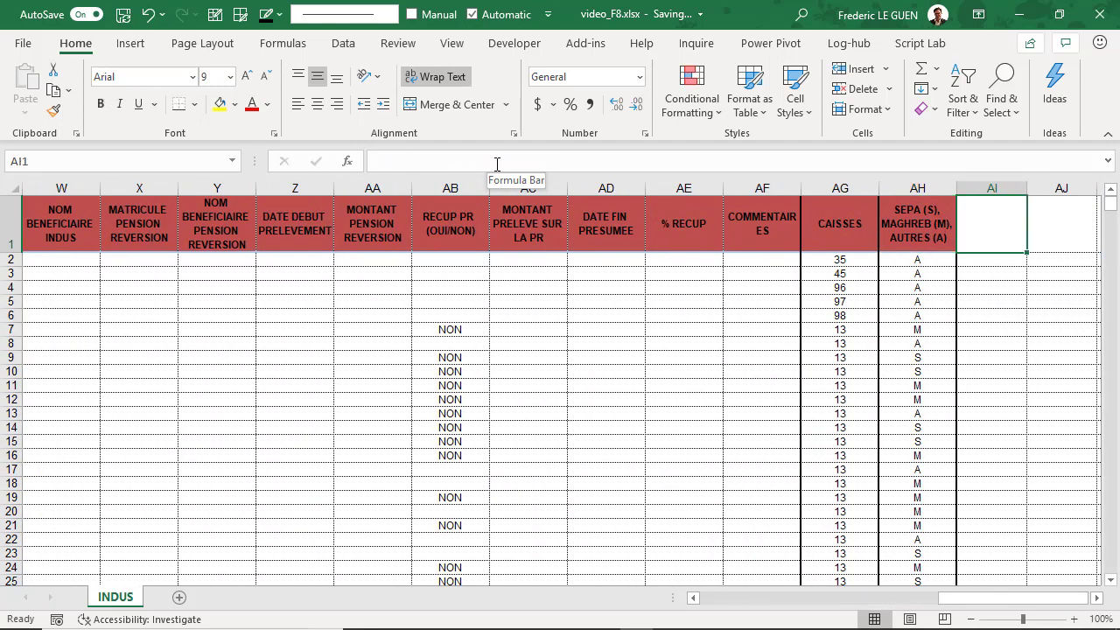
key(Down)
key(Down)
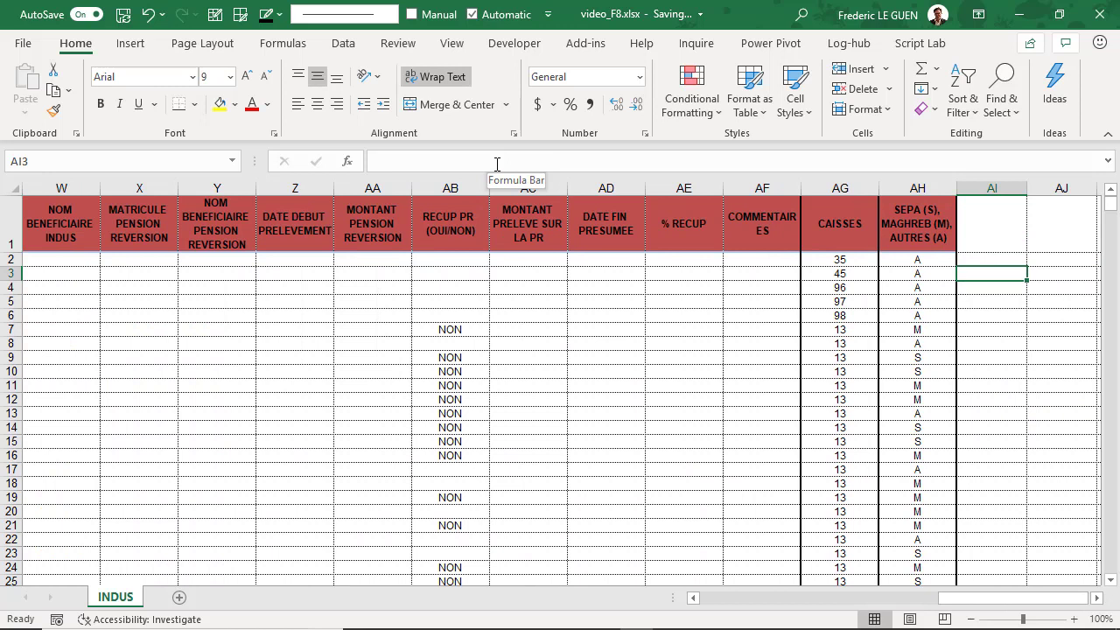
text(=coun)
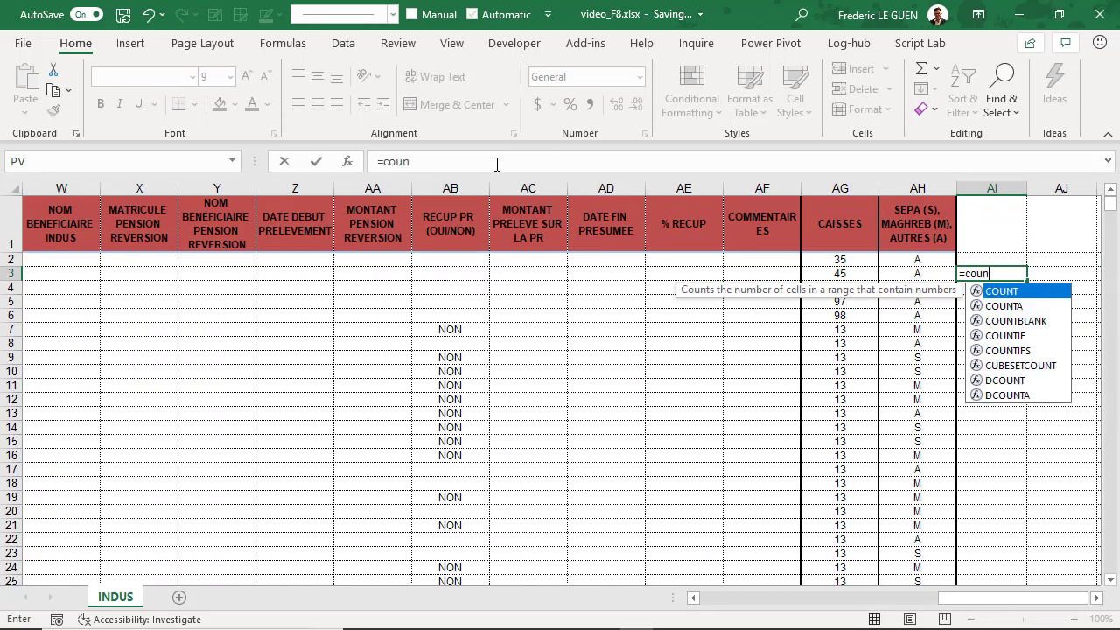
text(ta()
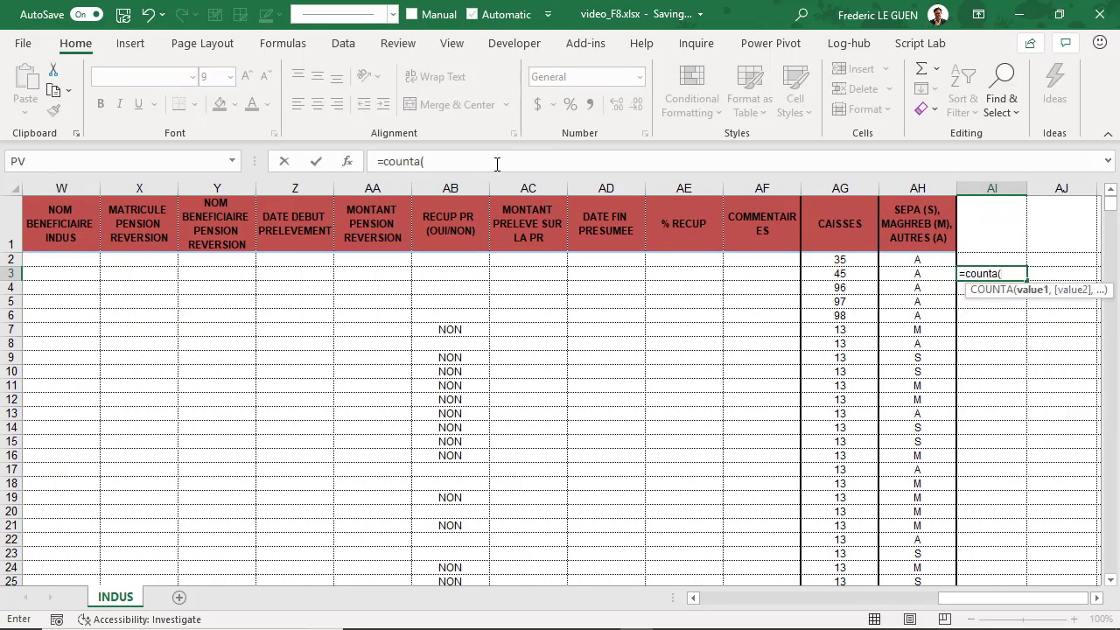
Step: Set the COUNTA range to A3:AH3 by extending the selection from AH3 with Go To A3
key(Left)
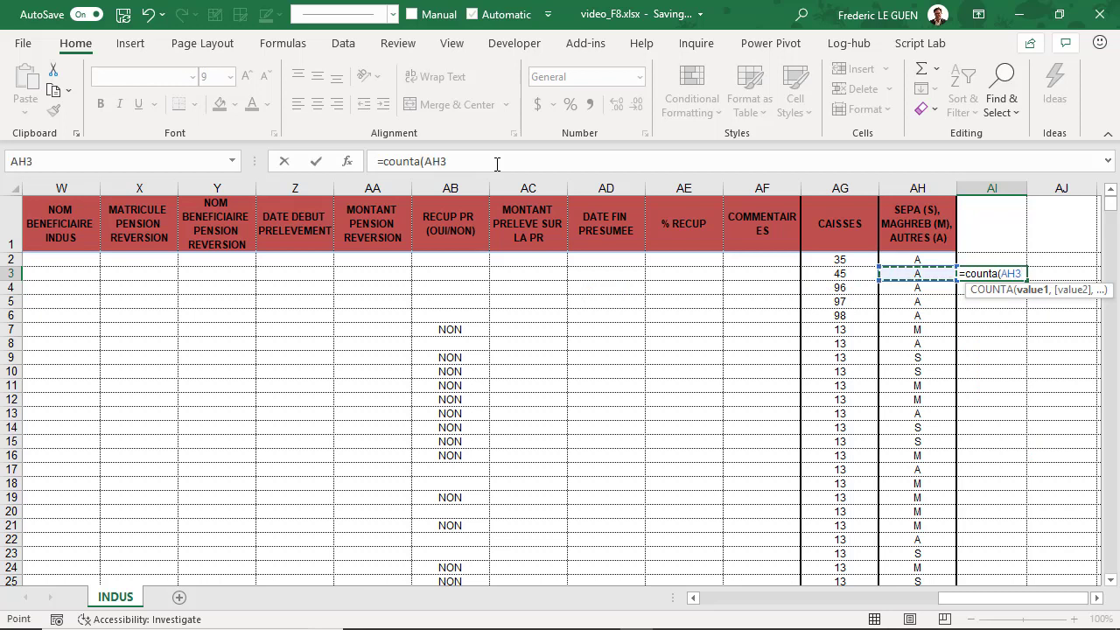
key(F8)
key(F5)
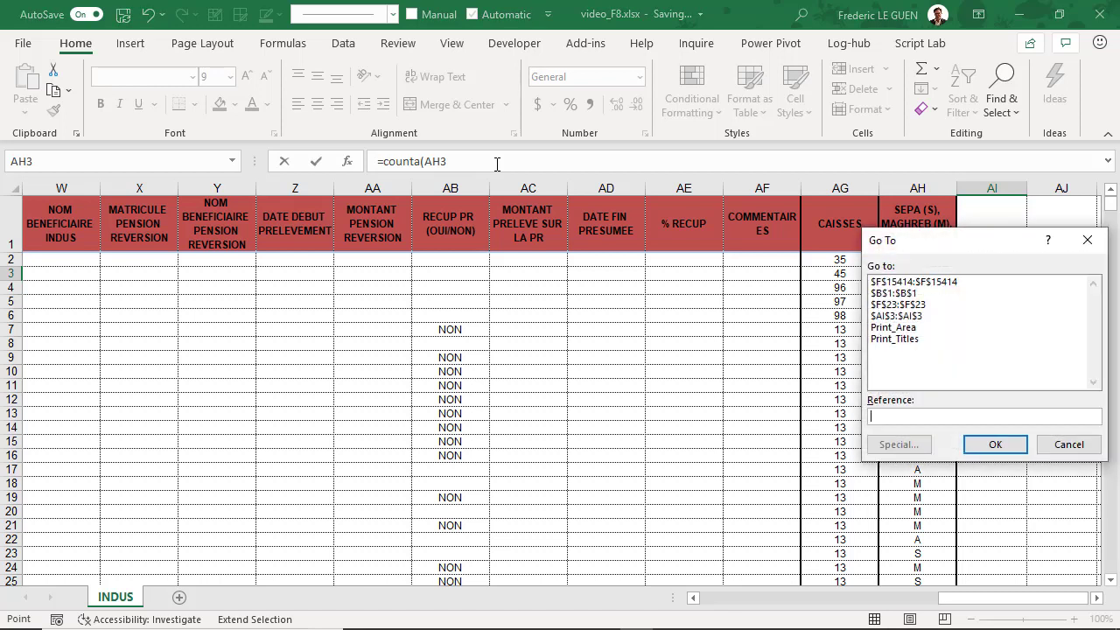
text(A3)
key(Return)
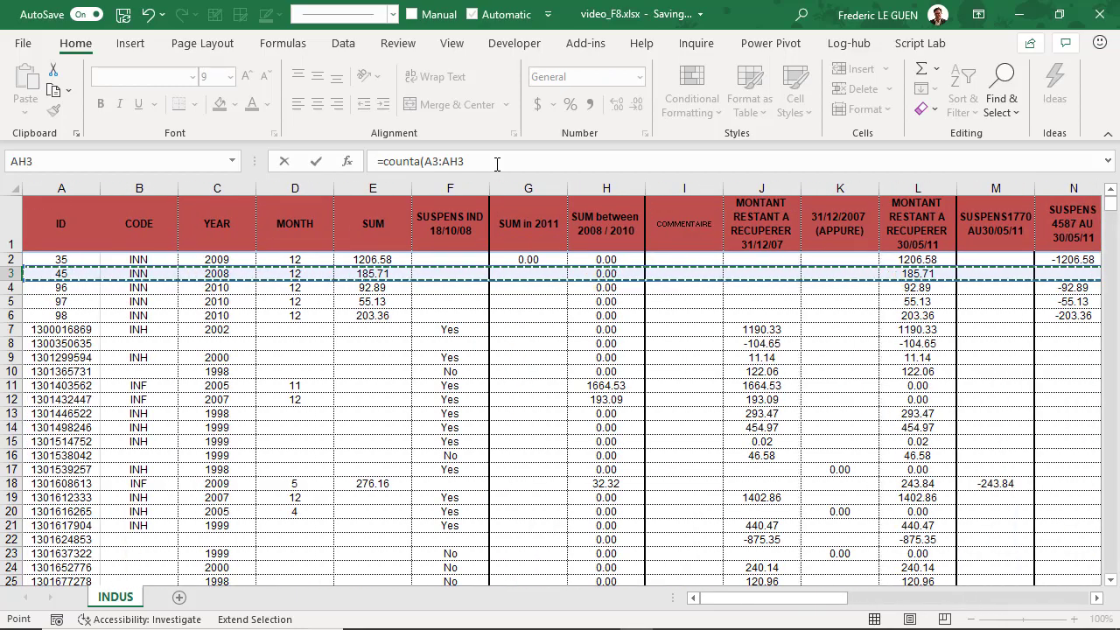